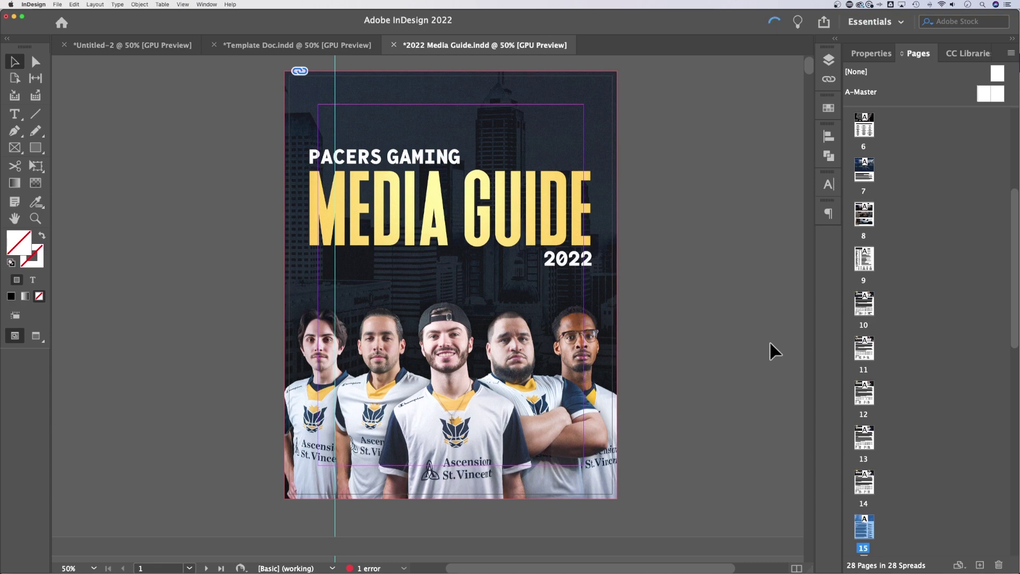
# Step: Pan down with the Hand tool to page 2's NBA 2K League text below the cover
pyautogui.moveTo(705, 392); pyautogui.dragTo(695, 183)
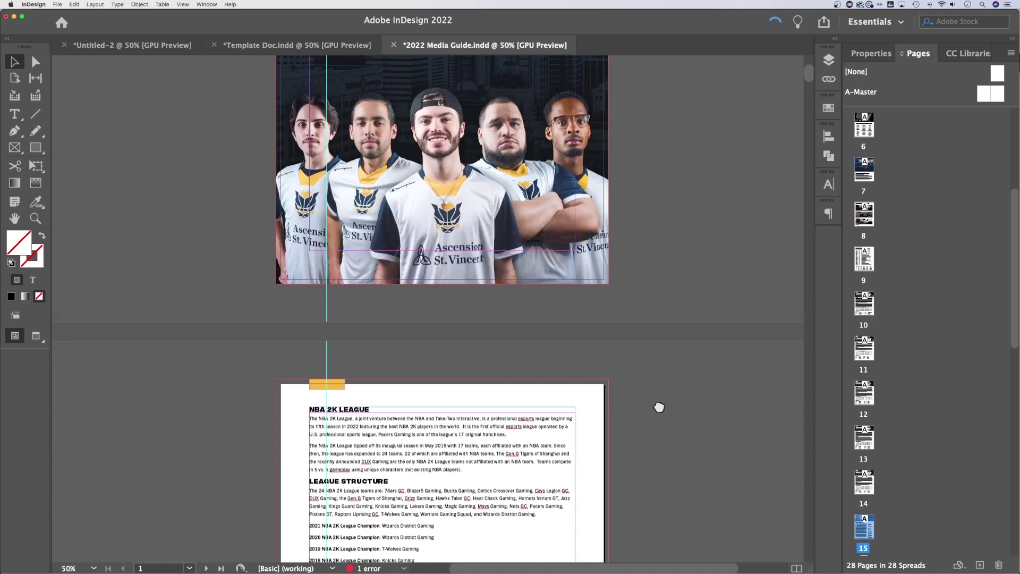
pyautogui.moveTo(660, 404); pyautogui.dragTo(667, 216)
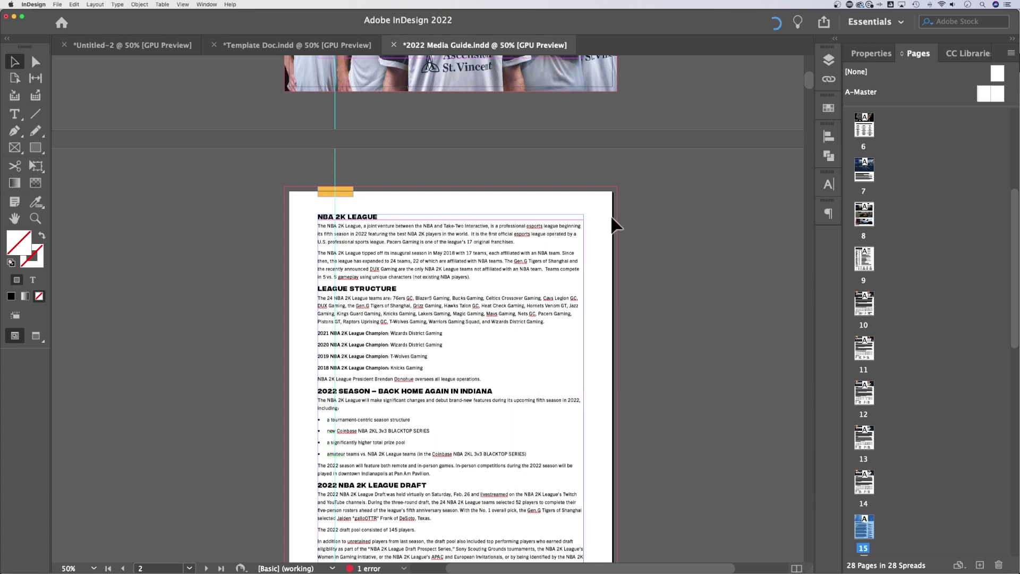
# Step: On page 3, toggle between Preview and Normal modes with W and the Tools panel buttons
pyautogui.press('w')
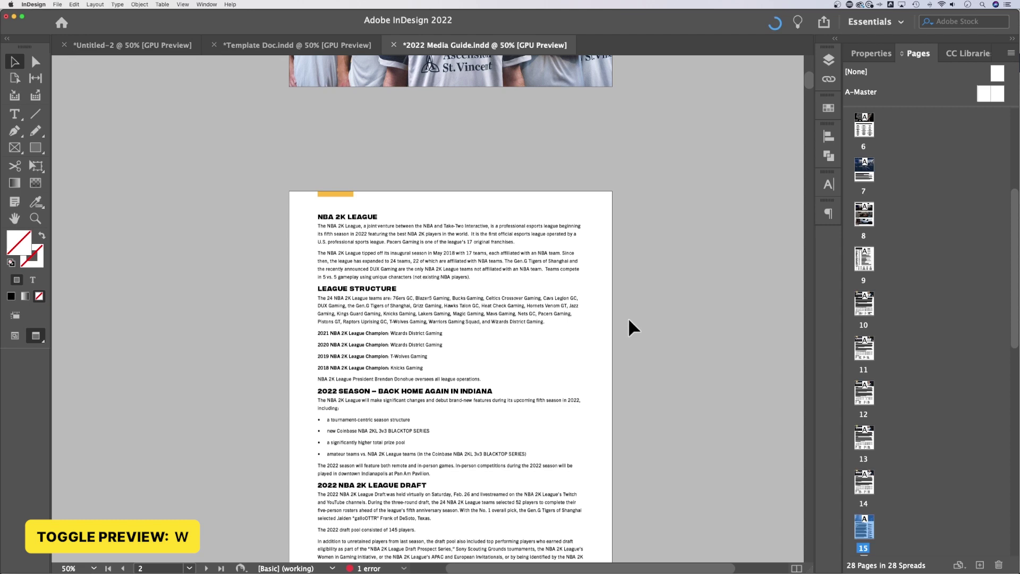
pyautogui.scroll(-5, 629, 317)
pyautogui.scroll(-5, 622, 311)
pyautogui.scroll(-5, 617, 305)
pyautogui.scroll(-5, 616, 305)
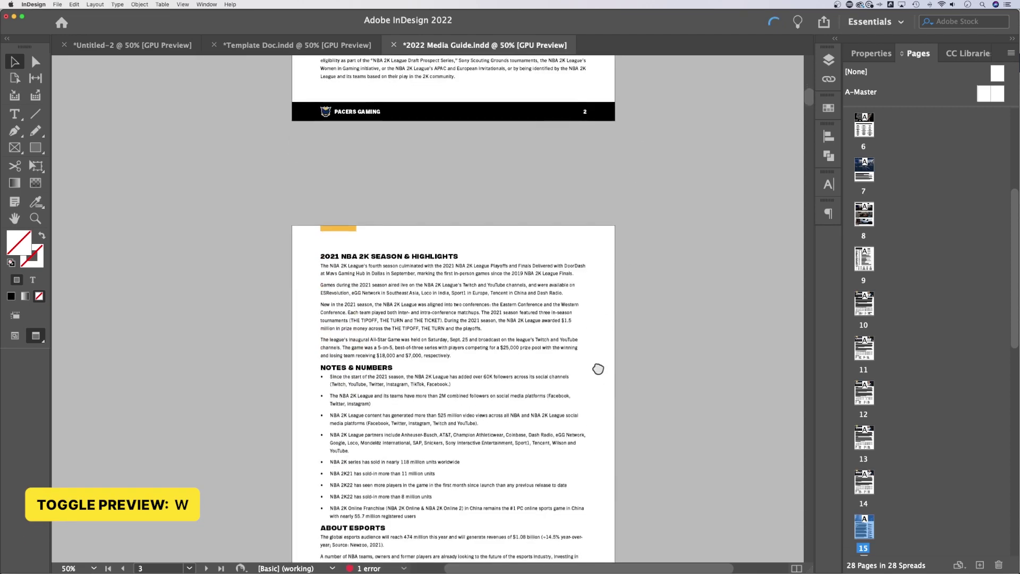
pyautogui.scroll(-2, 616, 311)
pyautogui.press('w')
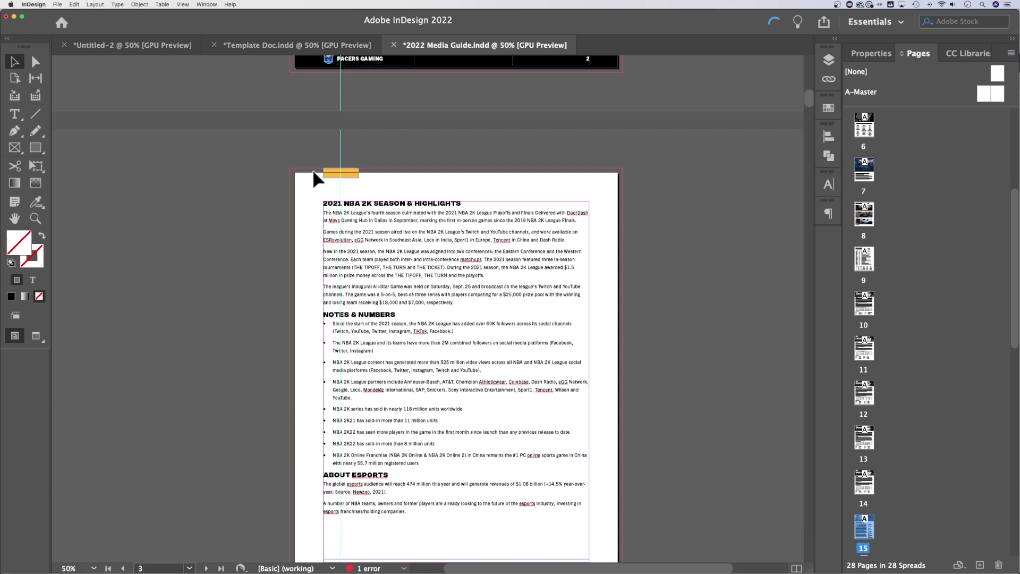
pyautogui.press('w')
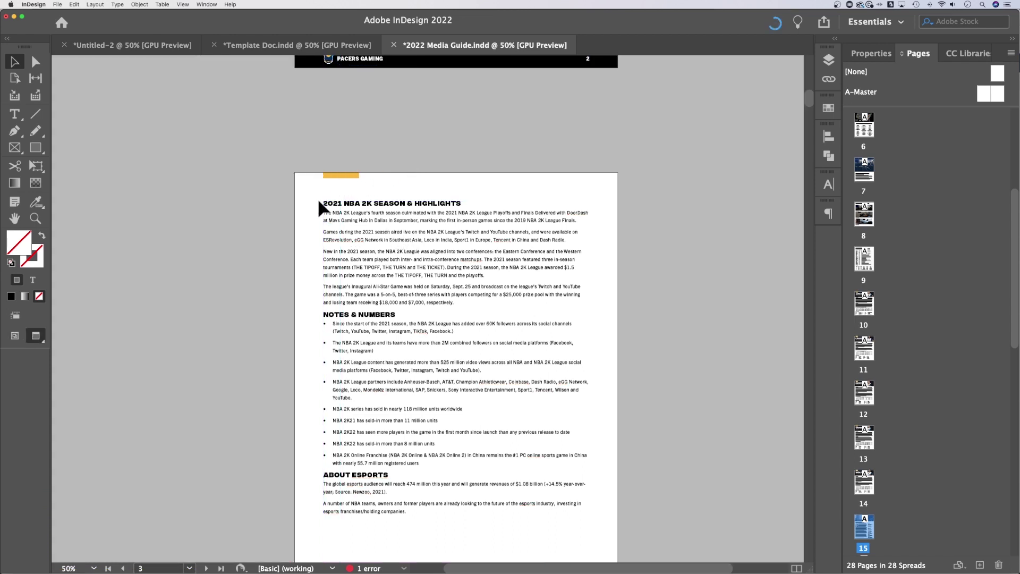
pyautogui.click(16, 337)
pyautogui.click(35, 336)
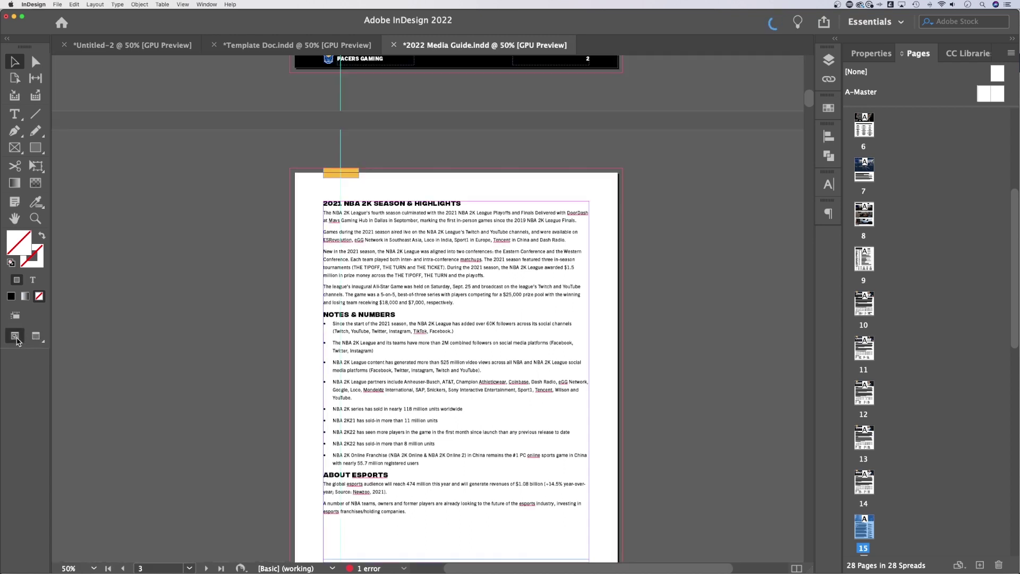
# Step: Switch to Bleed screen mode, then back to Preview, from the Tools panel screen mode flyout
pyautogui.click(37, 336)
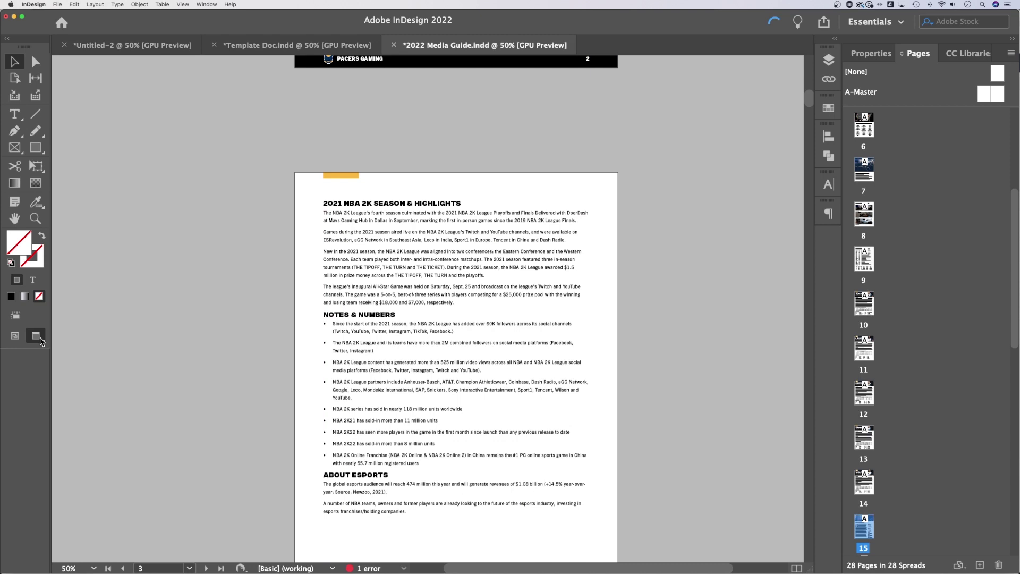
pyautogui.click(38, 338)
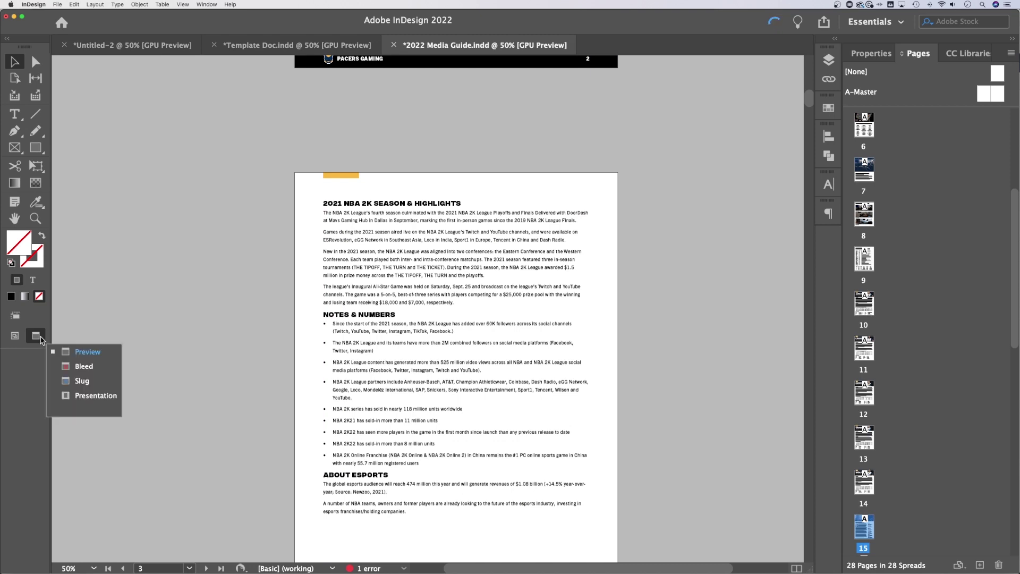
pyautogui.click(77, 369)
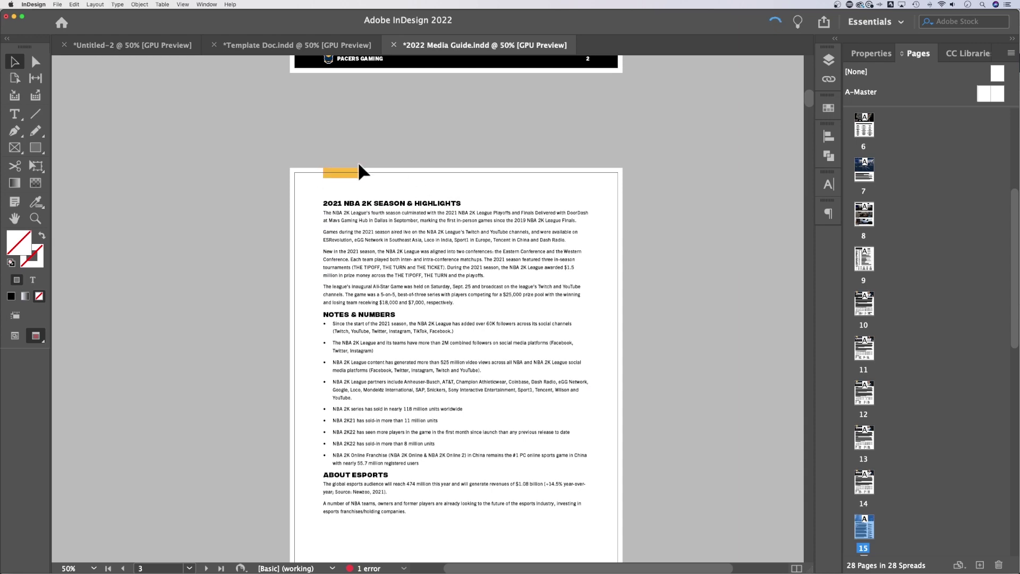
pyautogui.click(39, 338)
pyautogui.click(87, 351)
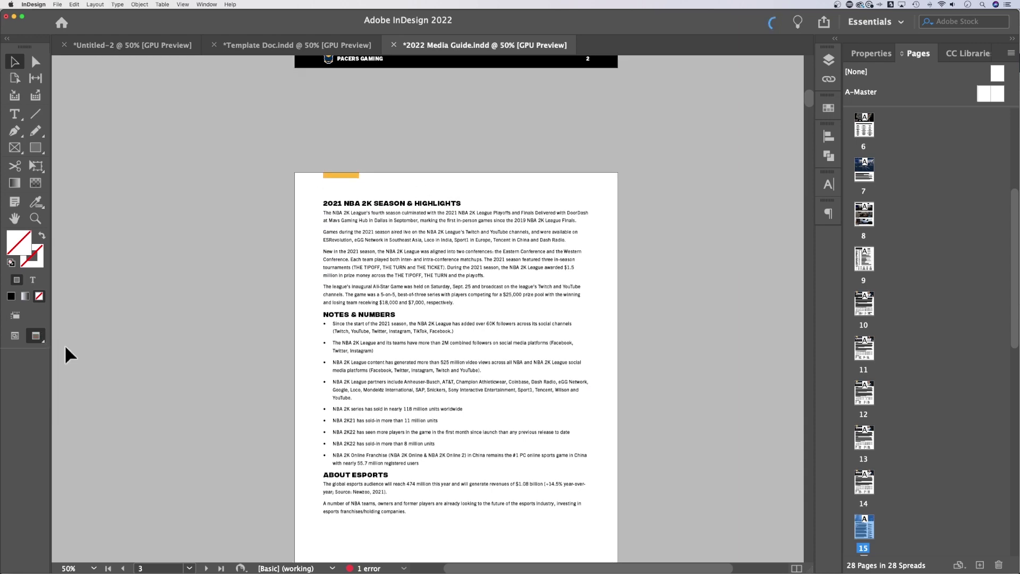
pyautogui.scroll(10, 608, 181)
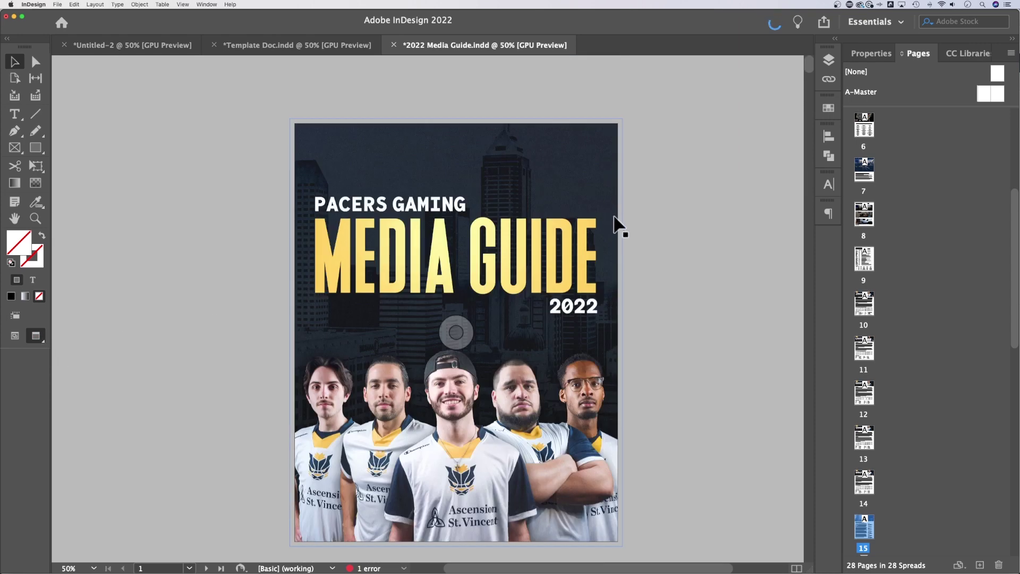
pyautogui.scroll(-1, 619, 214)
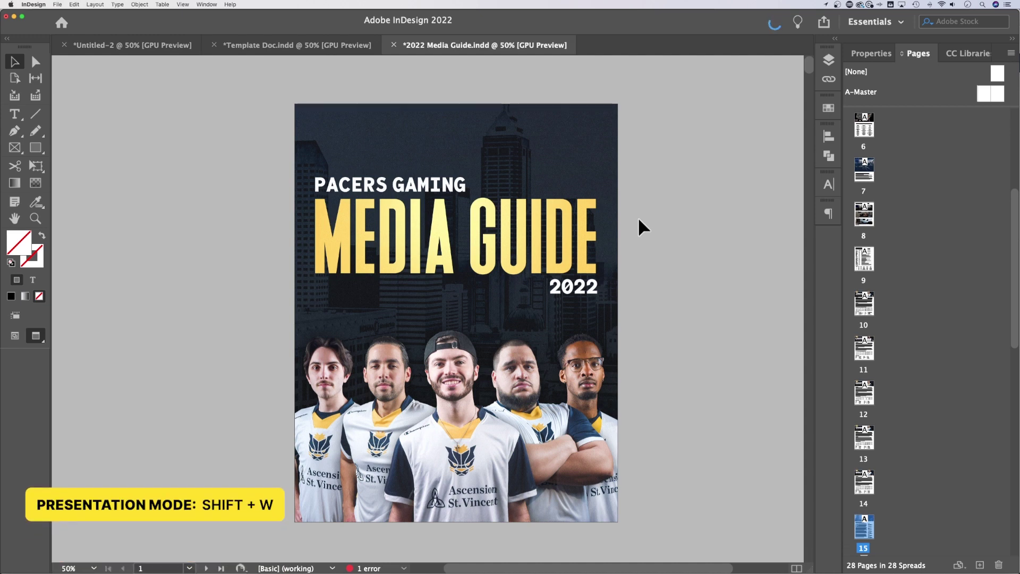
pyautogui.click(38, 336)
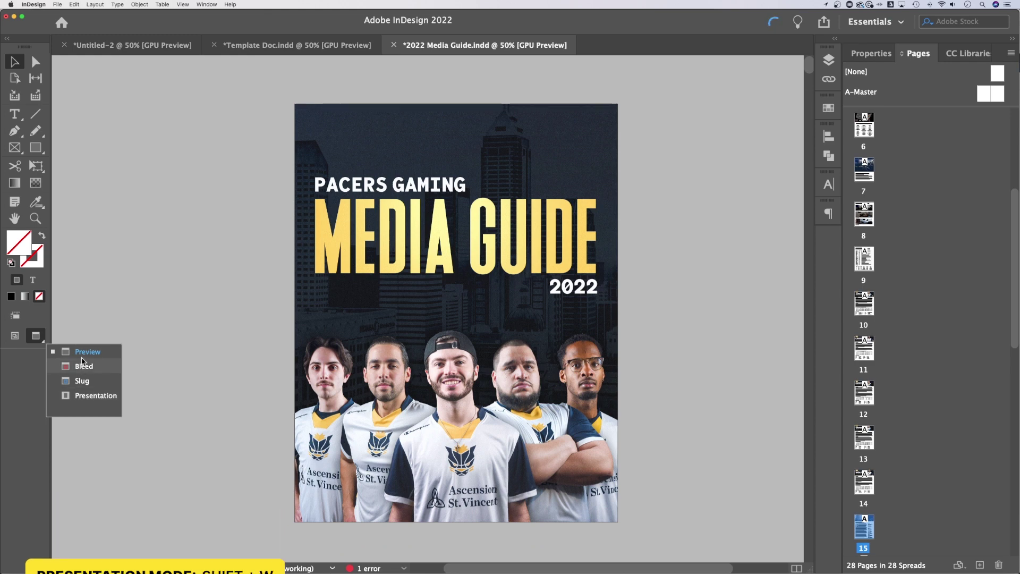
pyautogui.click(233, 302)
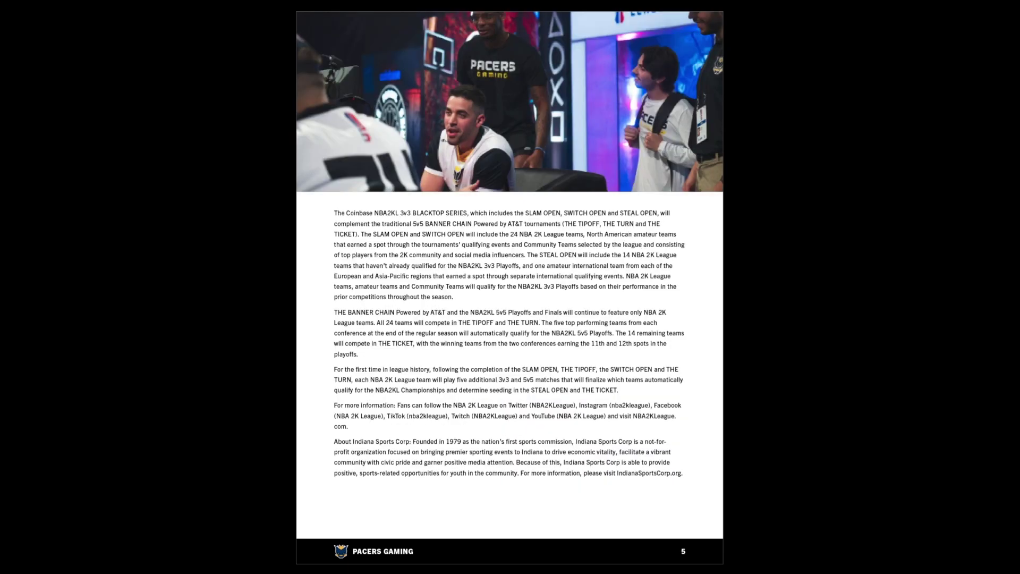
# Step: Step backward and forward through the presentation pages with the Left and Right arrow keys
pyautogui.press('Left')
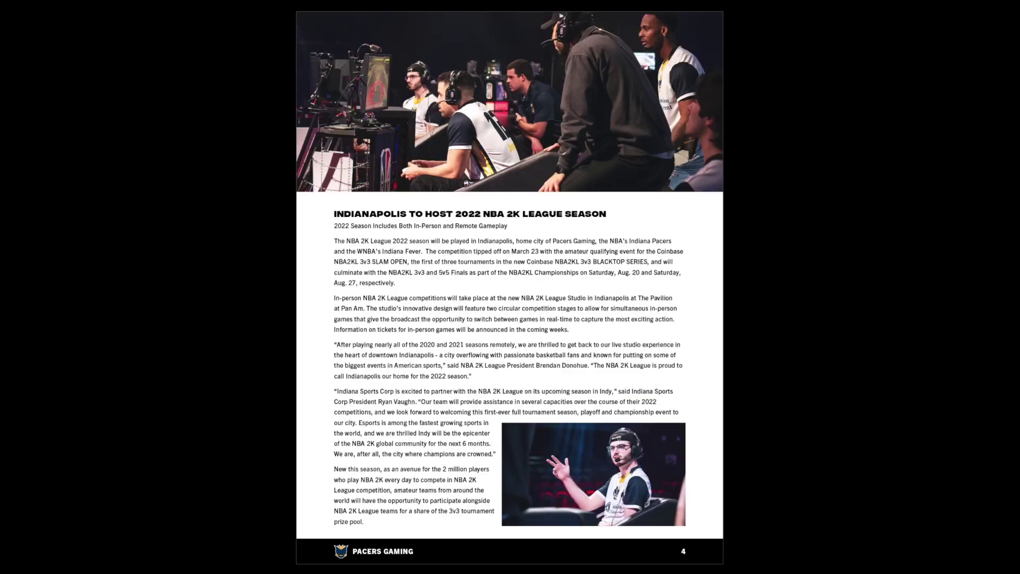
pyautogui.press('Left')
pyautogui.press('Left')
pyautogui.press('Right')
pyautogui.press('Right')
pyautogui.press('Right')
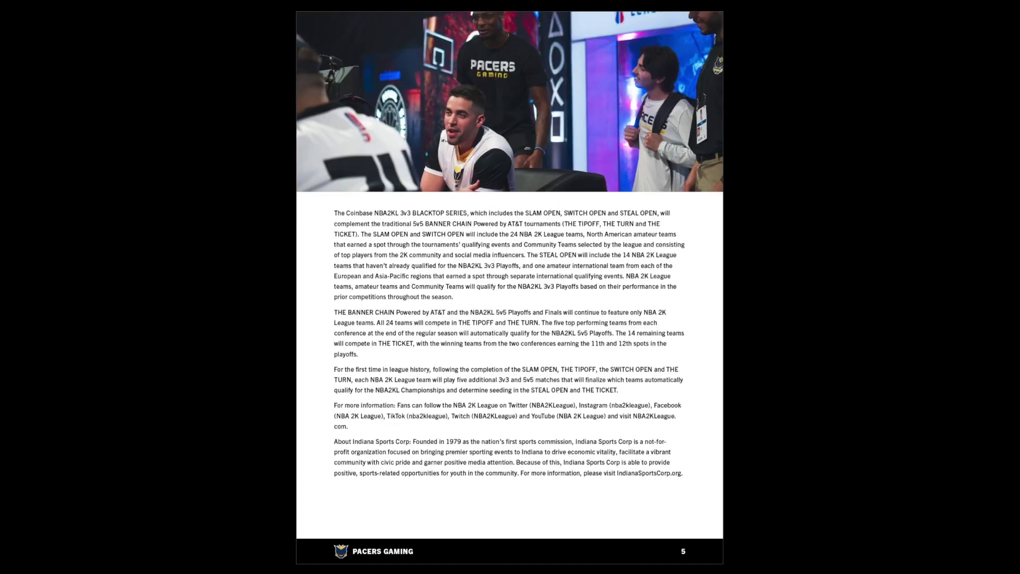
pyautogui.press('Left')
pyautogui.press('Left')
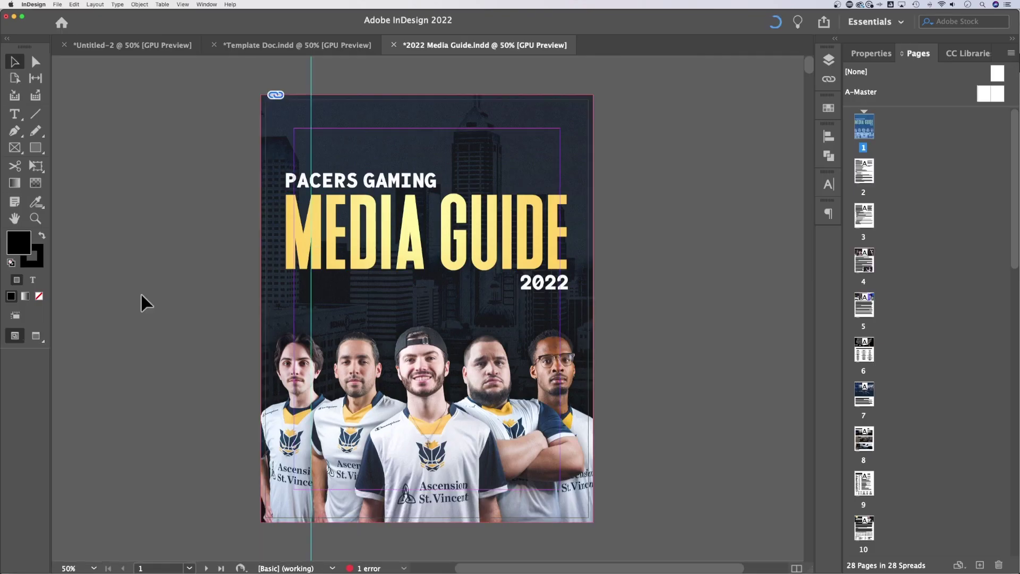
pyautogui.scroll(-5, 558, 206)
pyautogui.scroll(-8, 558, 205)
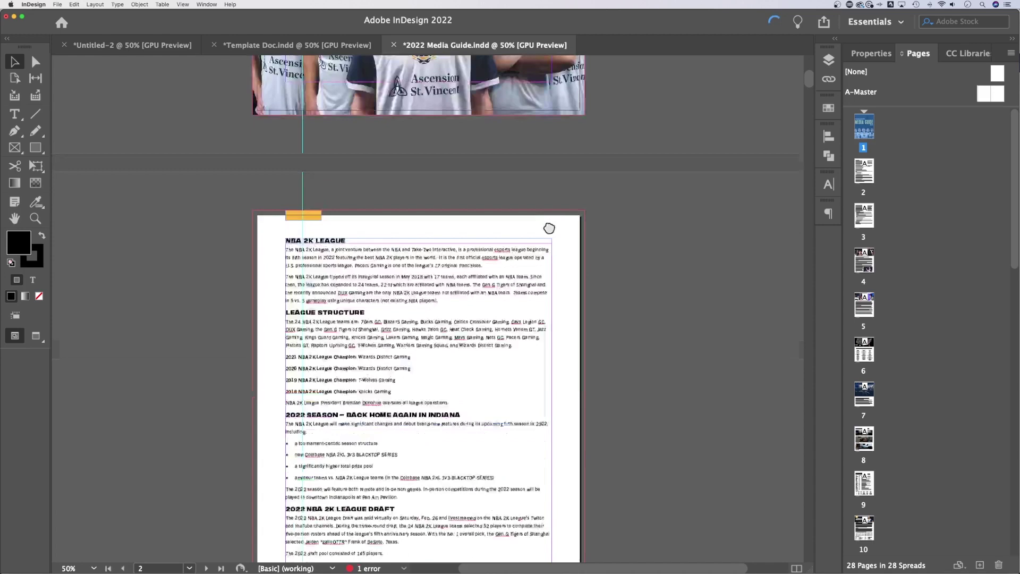
pyautogui.scroll(2, 545, 275)
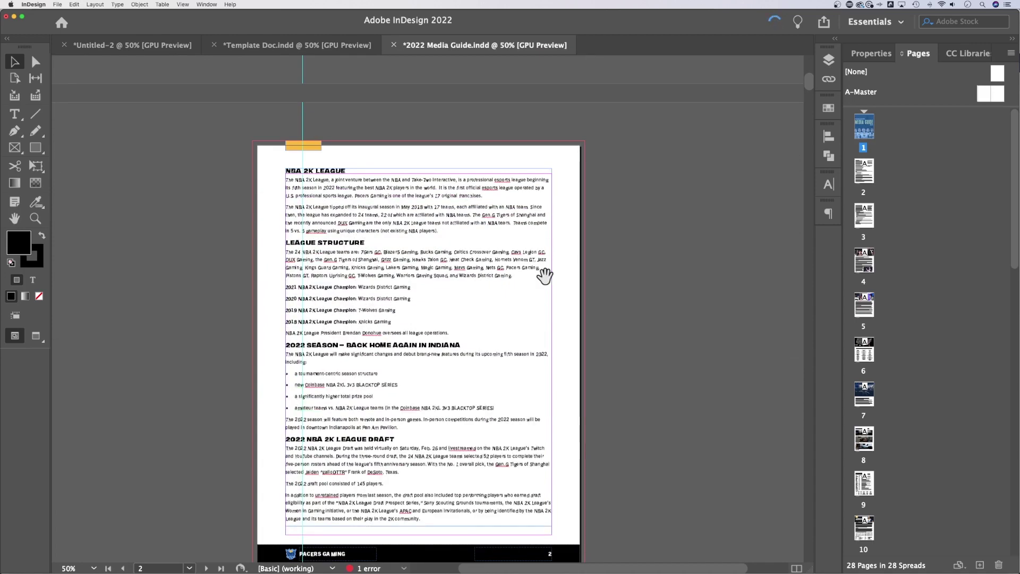